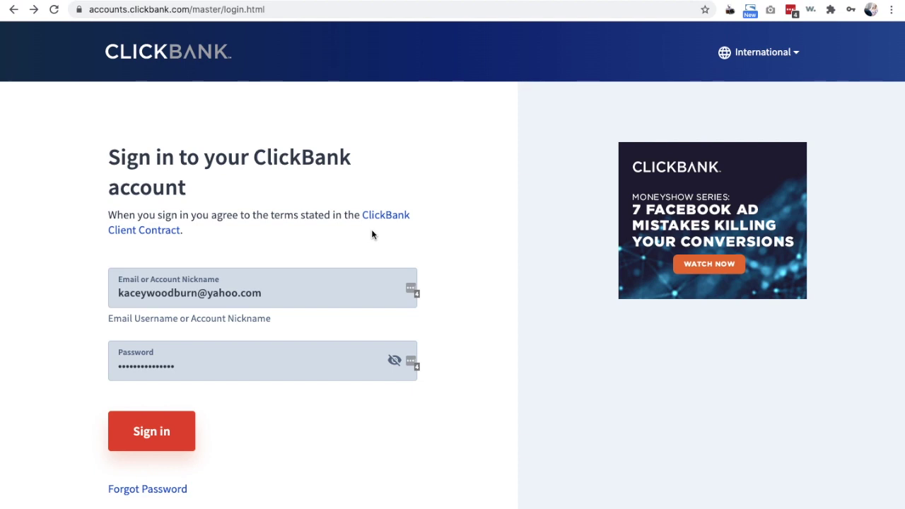
- Submit the filled-in login credentials to reach the master account dashboard
left_click(154, 430)
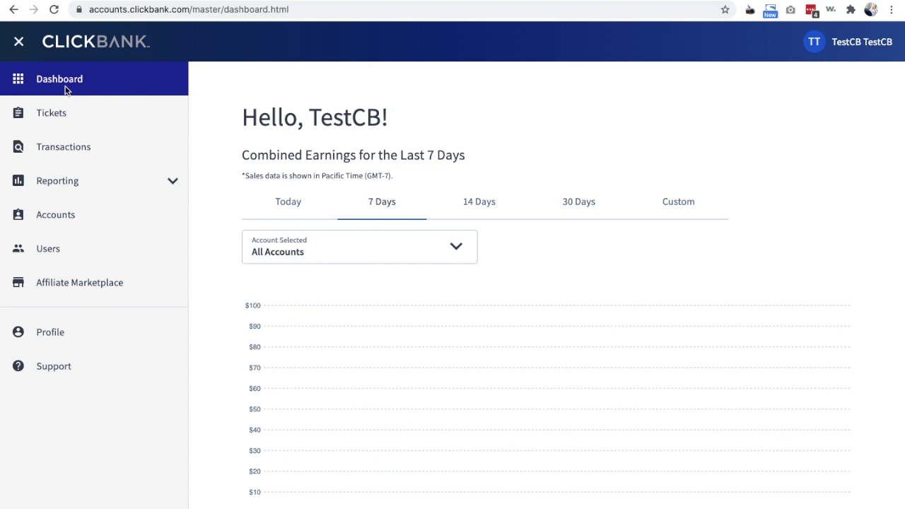
- Review 7-day earnings by account, keep All Accounts selected, then go to account nicknames
scroll(339, 304, "down", 2)
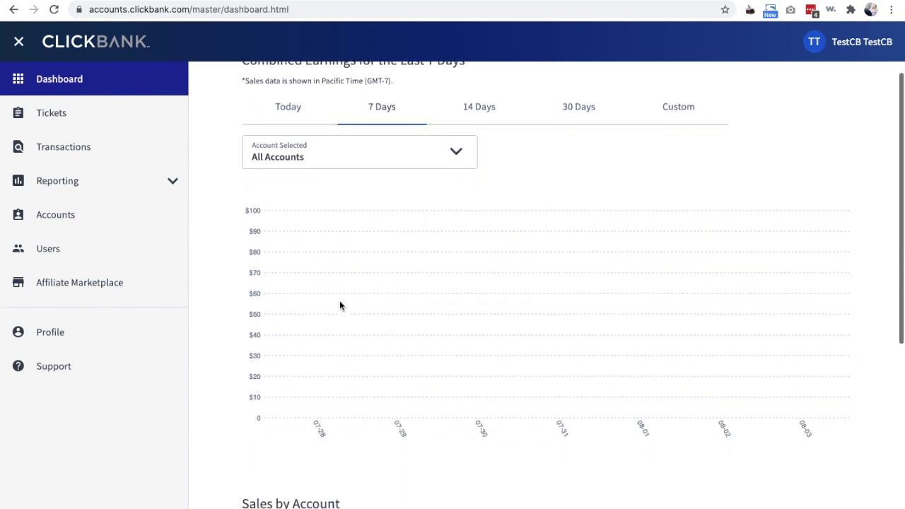
scroll(339, 306, "down", 3)
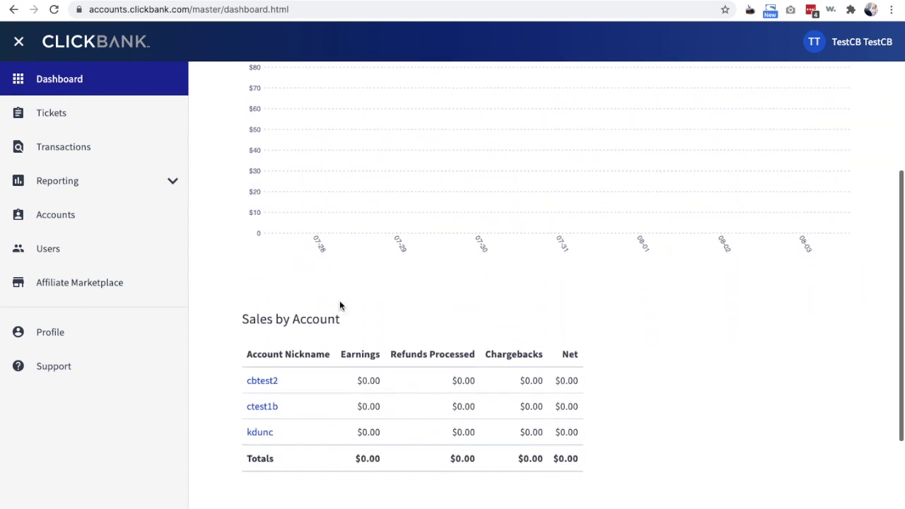
scroll(339, 304, "down", 1)
scroll(340, 302, "up", 6)
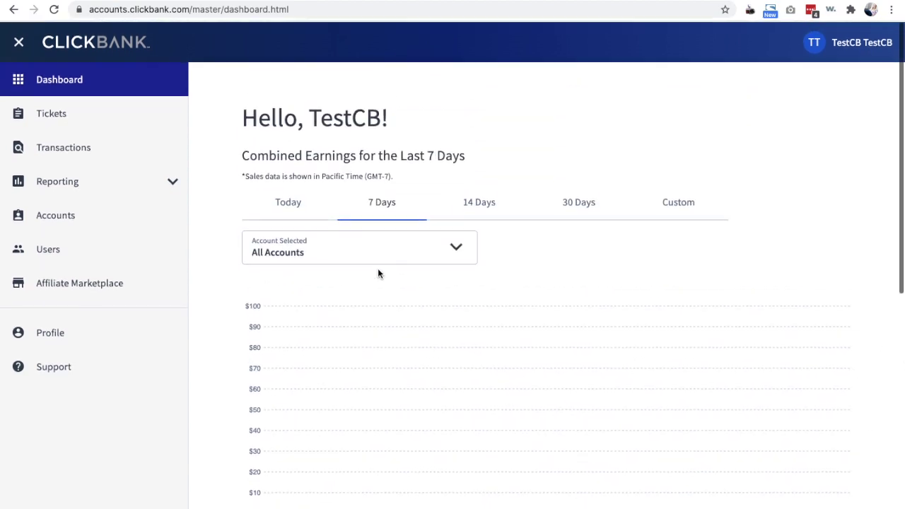
left_click(407, 244)
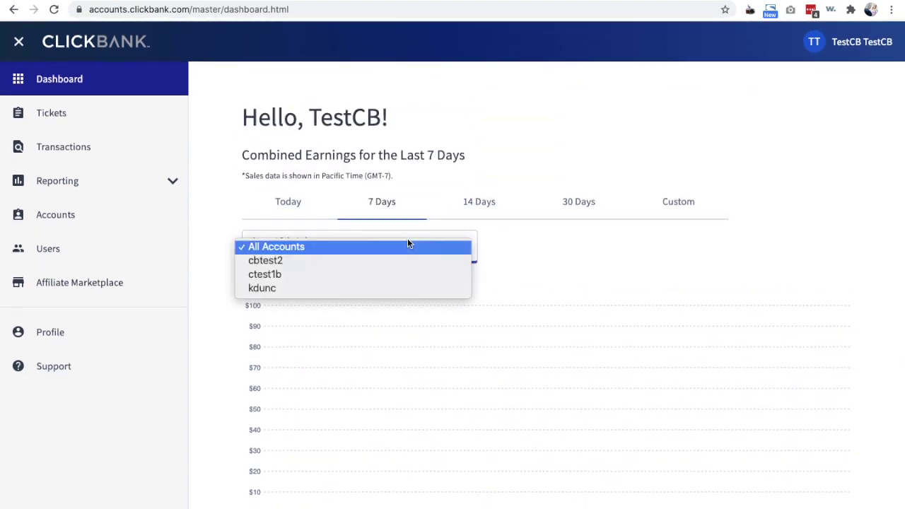
left_click(614, 245)
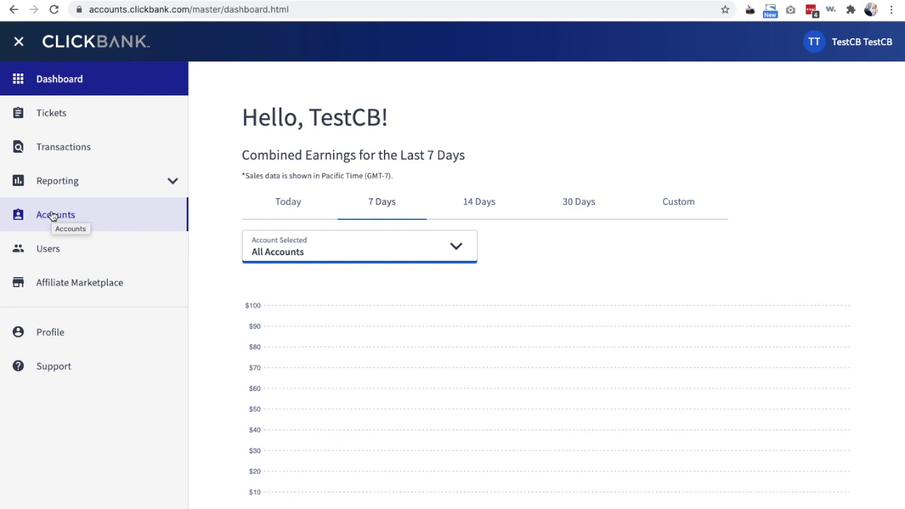
left_click(52, 216)
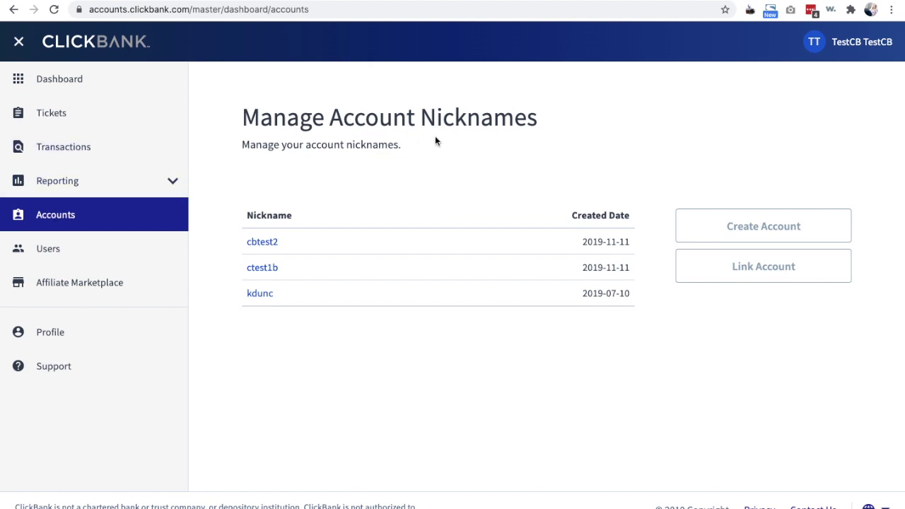
- Preview the Create Account form and close it without creating one, then open Tickets
left_click(705, 232)
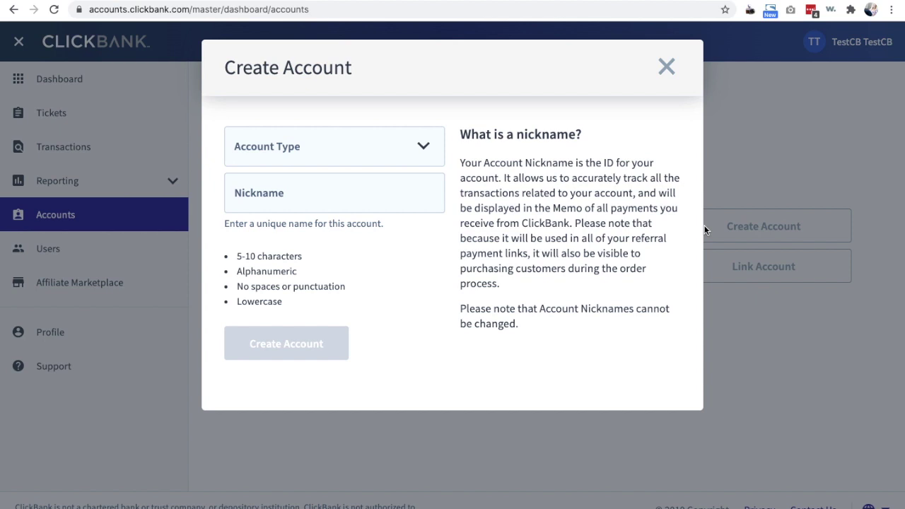
left_click(705, 229)
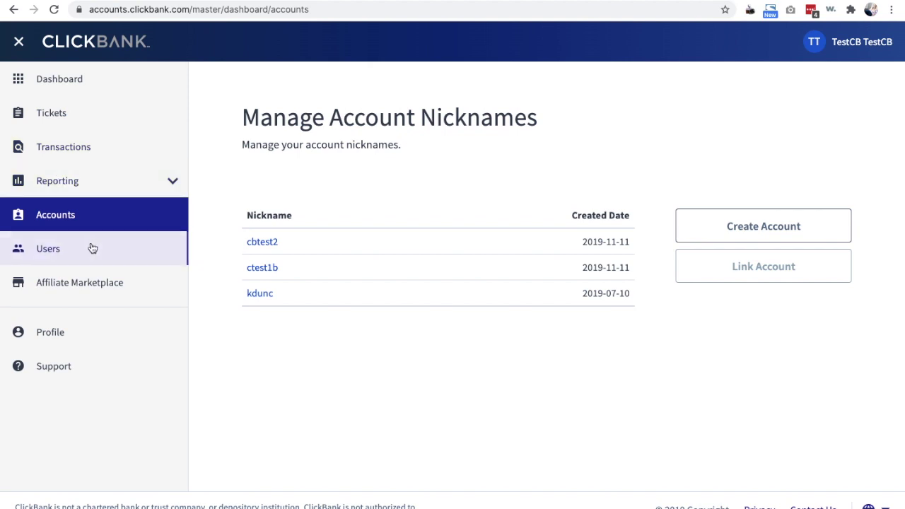
left_click(78, 111)
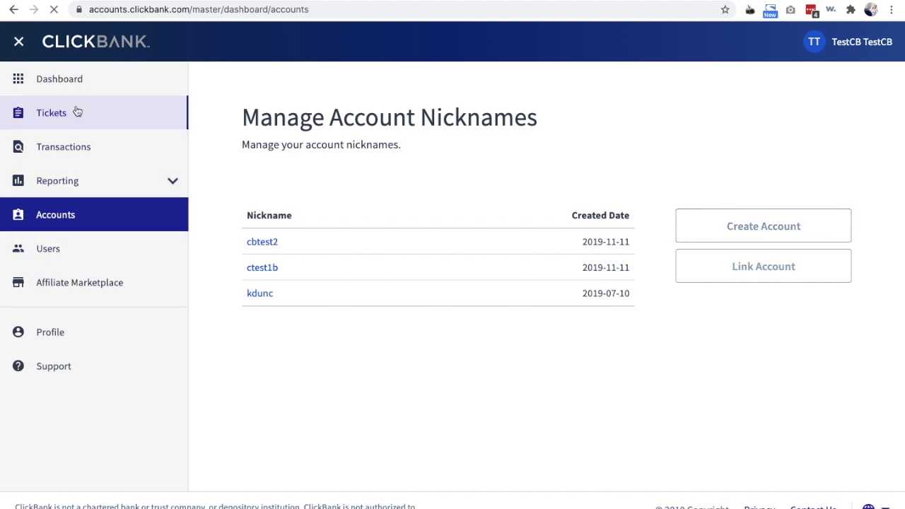
- Look over the Tickets form, open the Transactions search, and expand the Reporting submenu
scroll(444, 341, "down", 3)
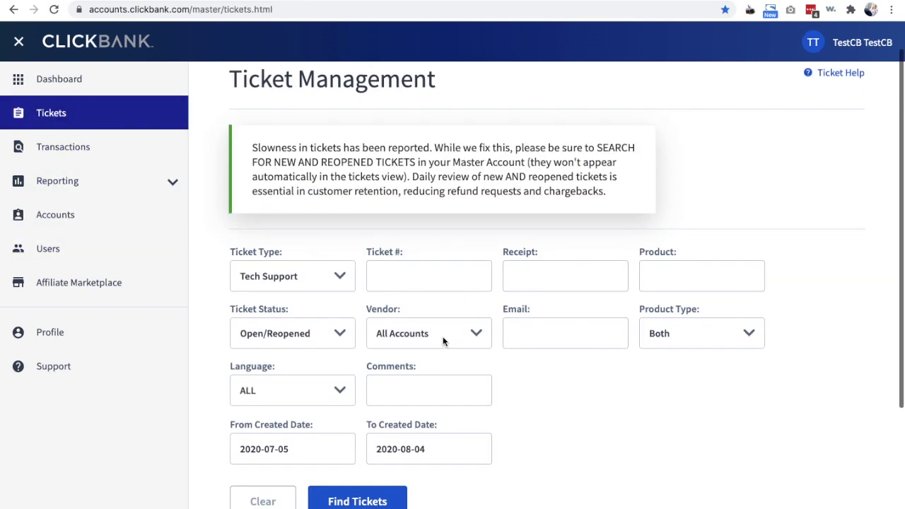
scroll(443, 342, "down", 4)
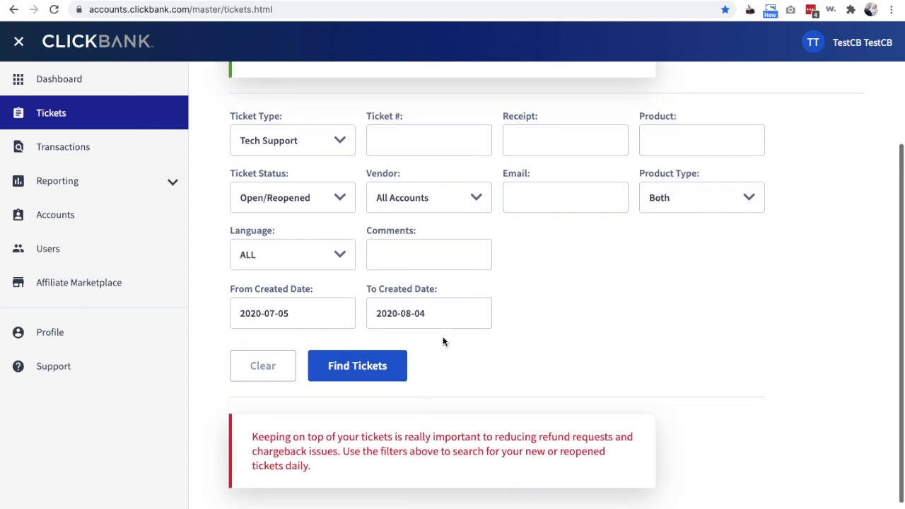
scroll(443, 341, "up", 5)
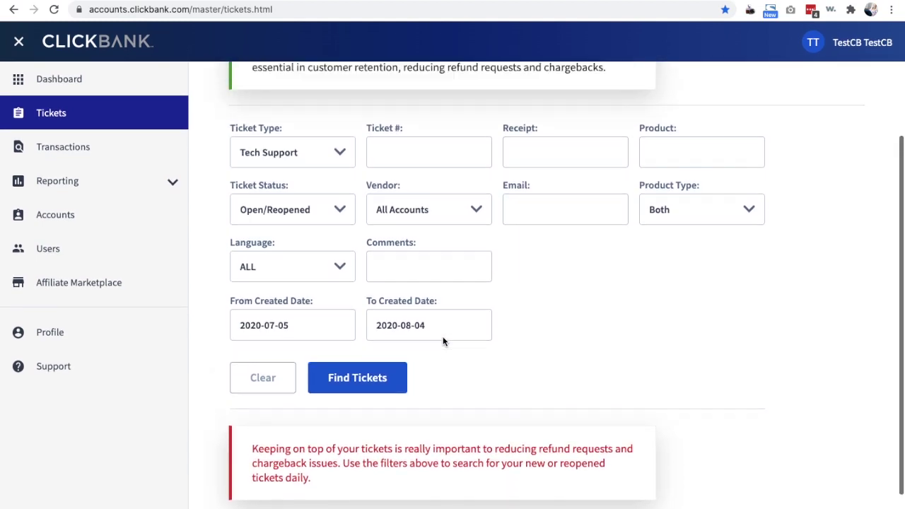
scroll(444, 338, "up", 1)
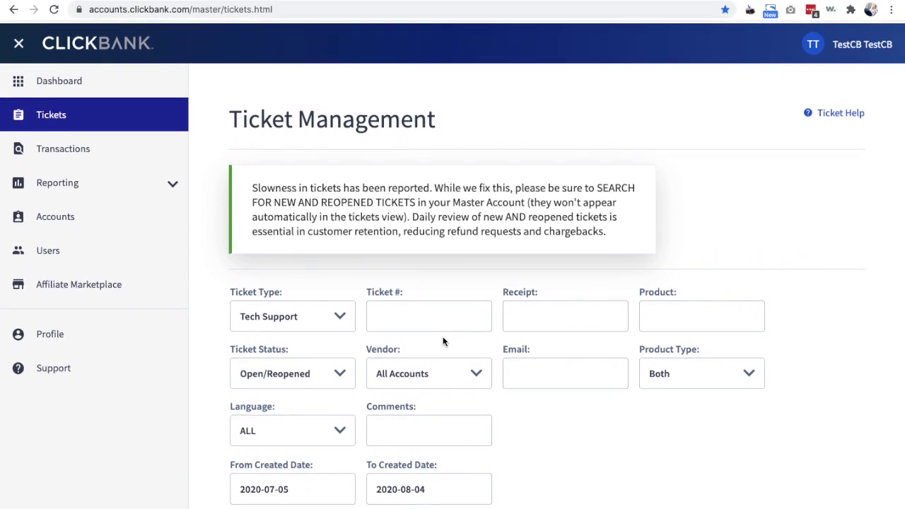
left_click(68, 146)
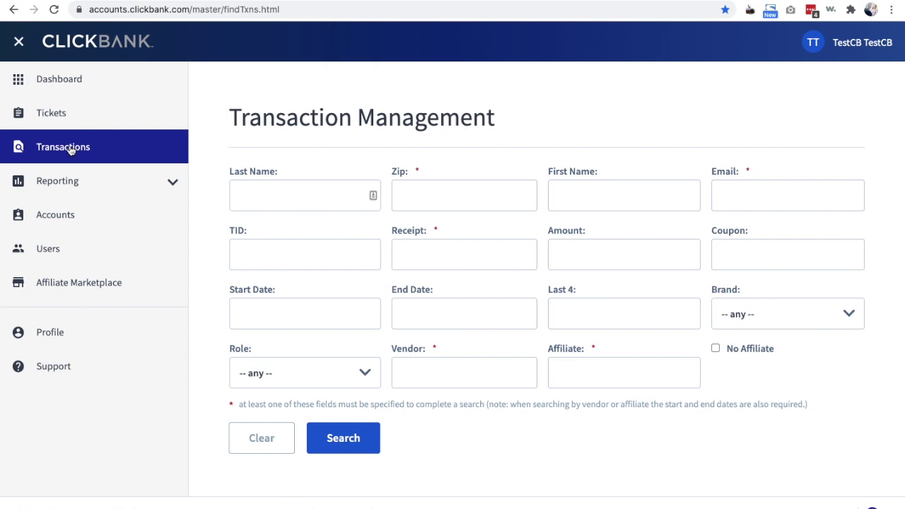
left_click(82, 181)
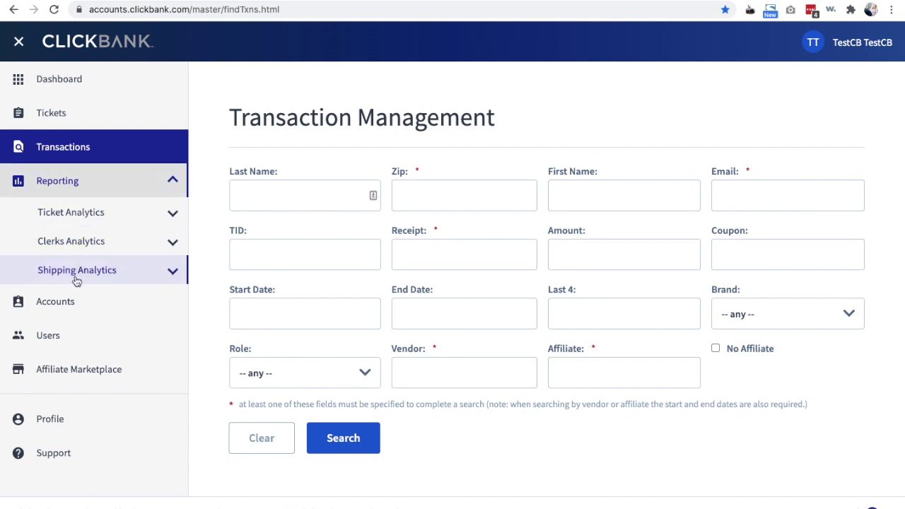
- View User Management, which lists no clerks or API users, then the owner's Profile
left_click(71, 342)
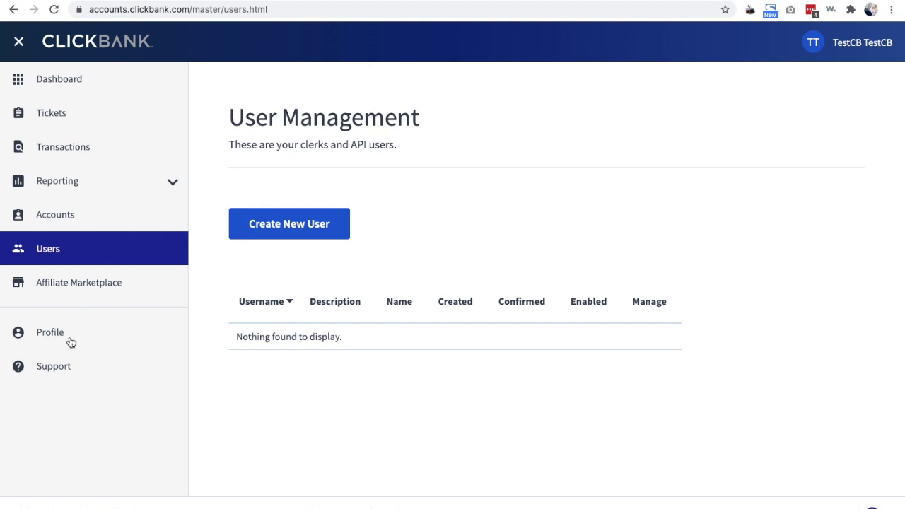
left_click(71, 342)
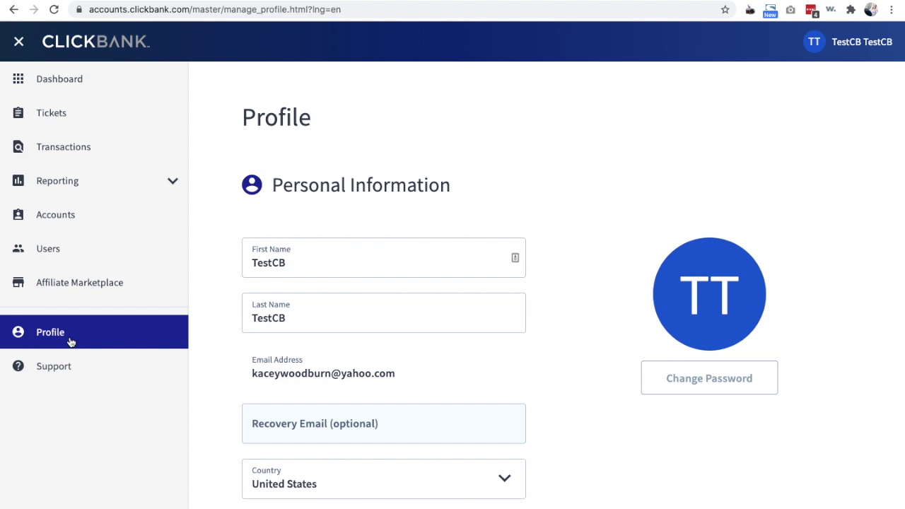
- Review the profile's personal information and payment preferences, then return to account nicknames
scroll(554, 379, "down", 1)
scroll(554, 379, "down", 3)
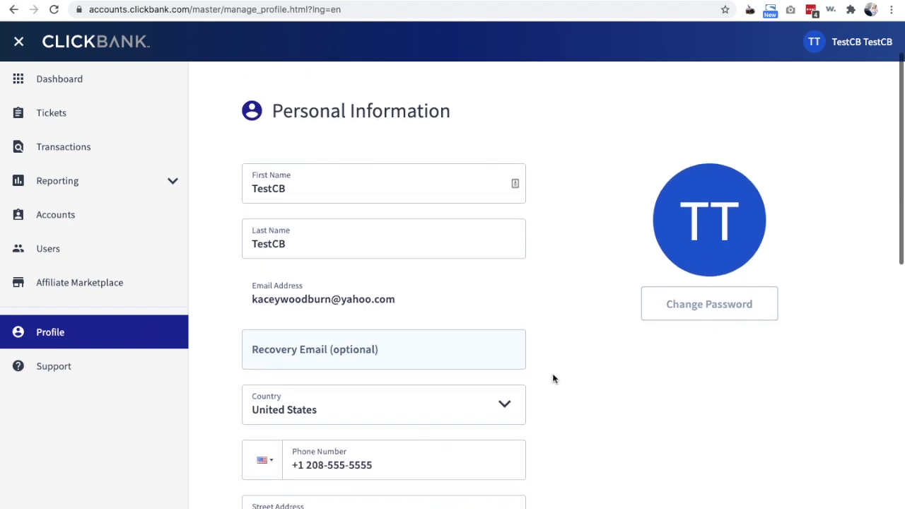
scroll(553, 379, "down", 3)
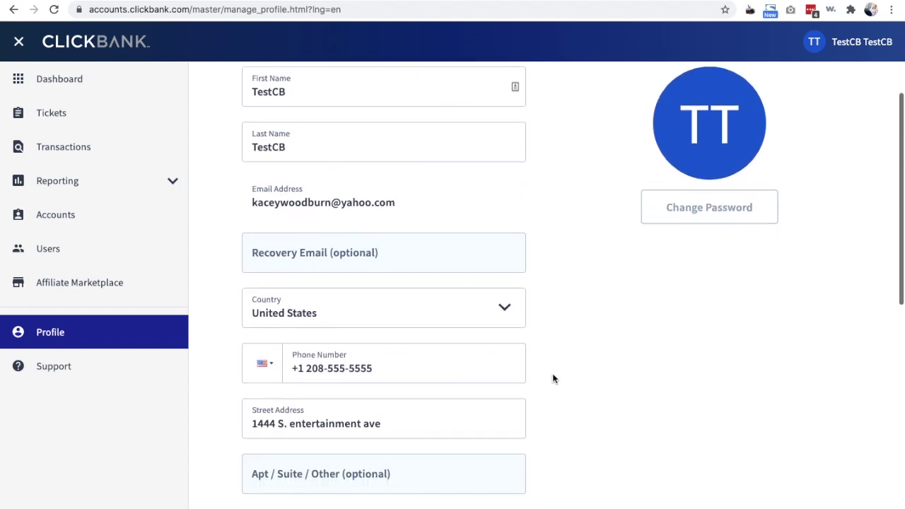
scroll(554, 379, "down", 5)
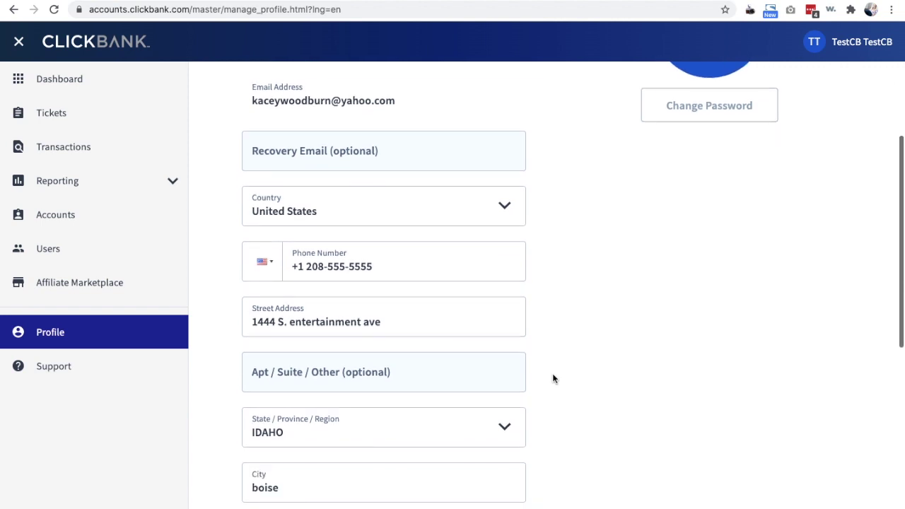
scroll(553, 379, "down", 4)
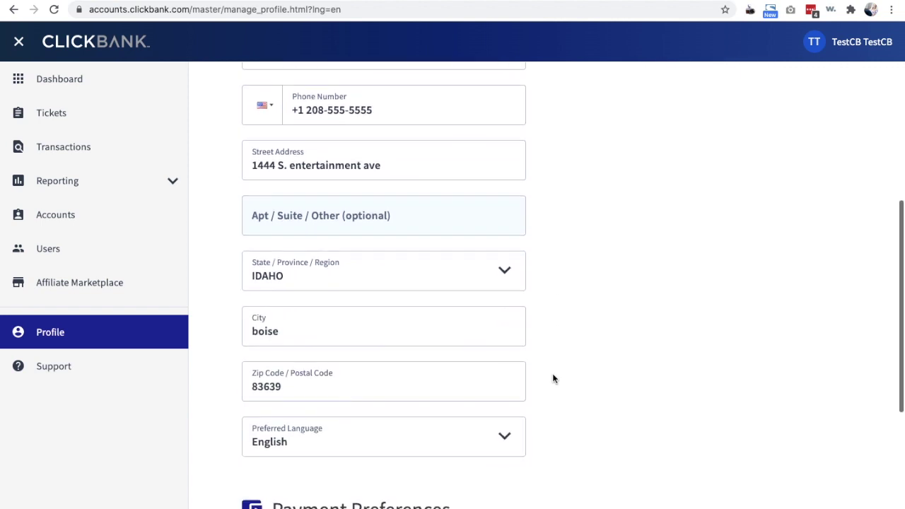
scroll(554, 379, "down", 6)
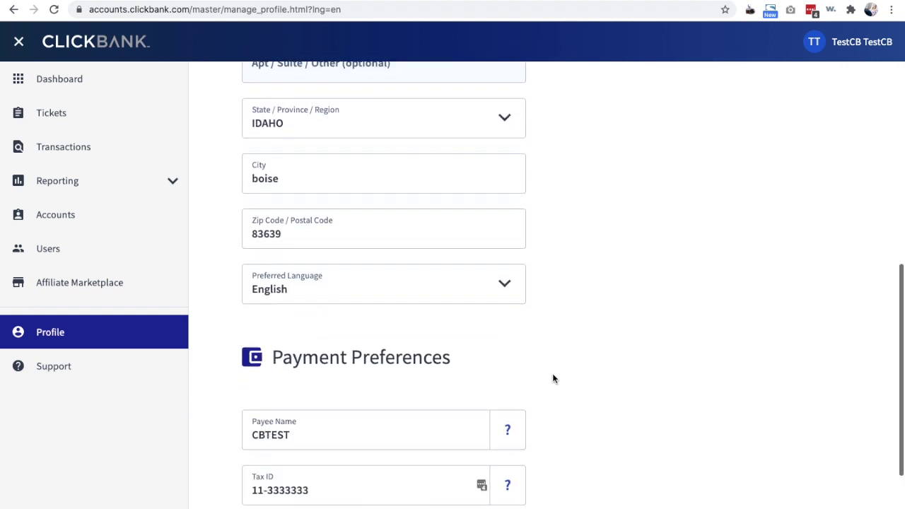
scroll(554, 379, "up", 10)
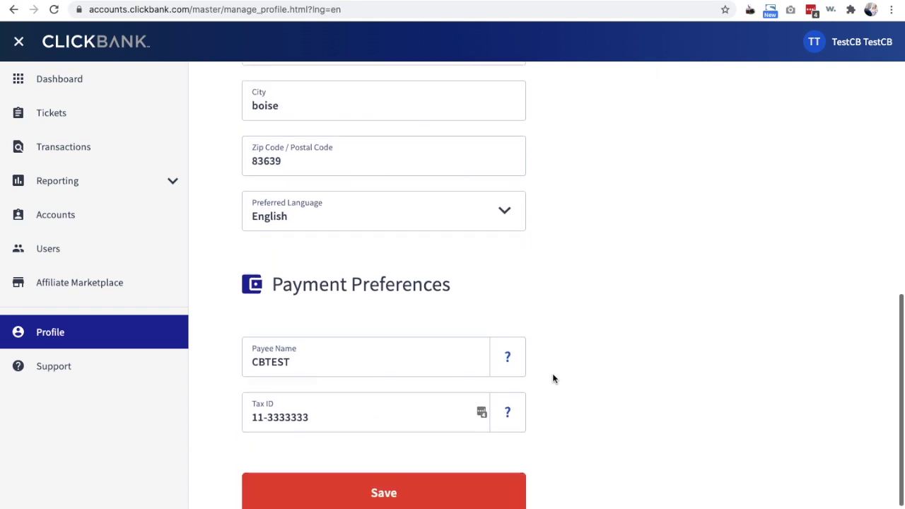
scroll(554, 379, "up", 10)
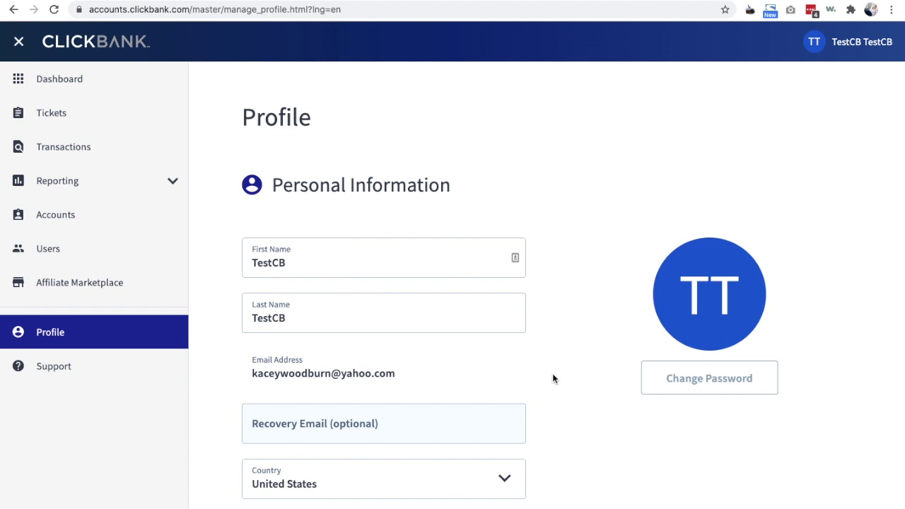
left_click(84, 217)
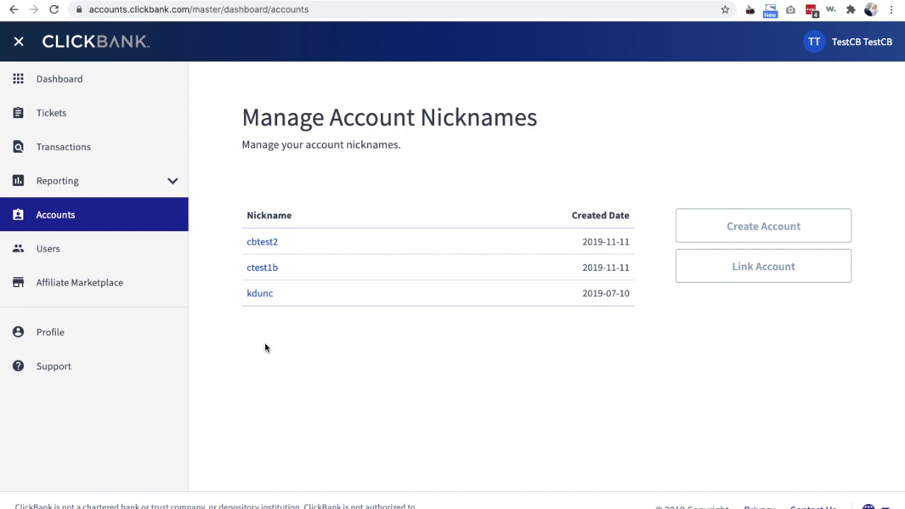
- Open the kdunc sales account created 2019-07-10 and return to its dashboard tab
left_click(261, 294)
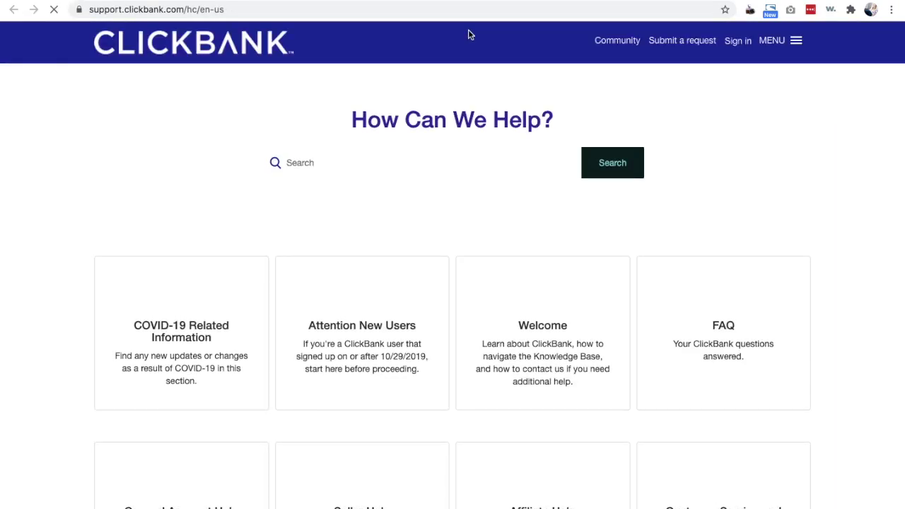
key("super+w")
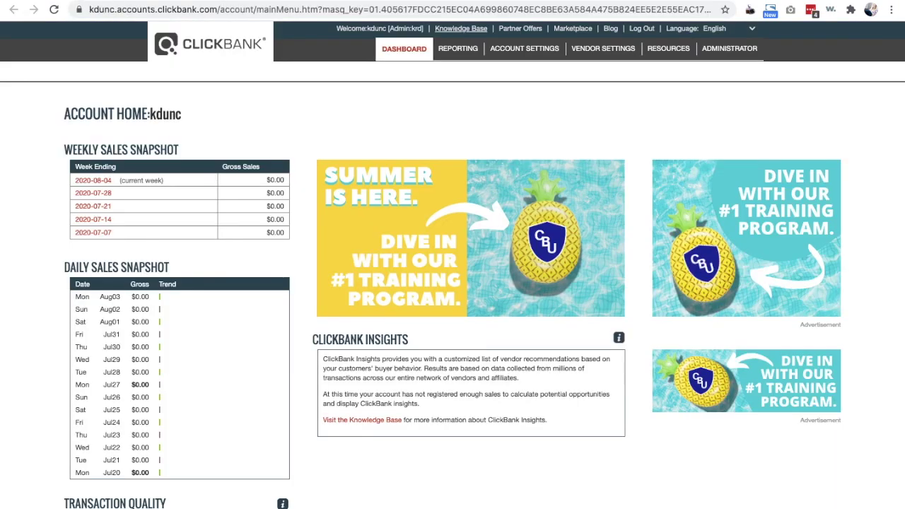
left_click(566, 29)
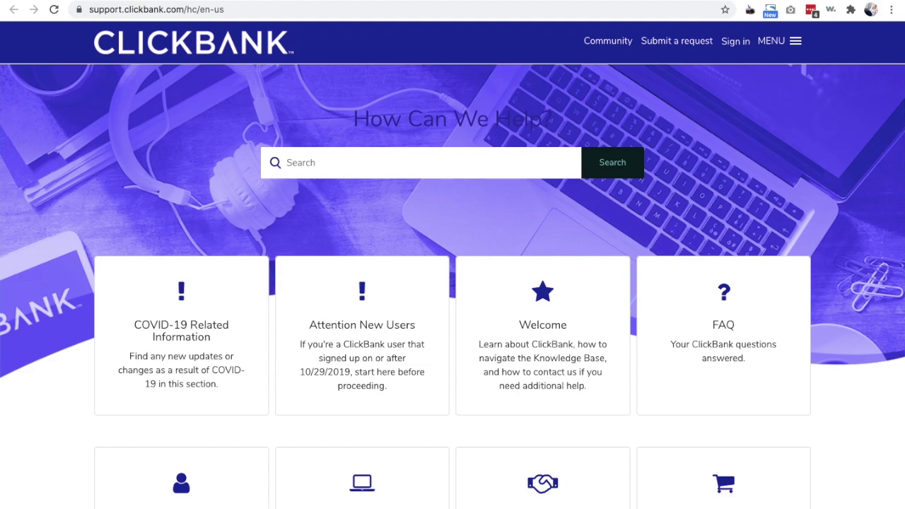
scroll(464, 320, "down", 5)
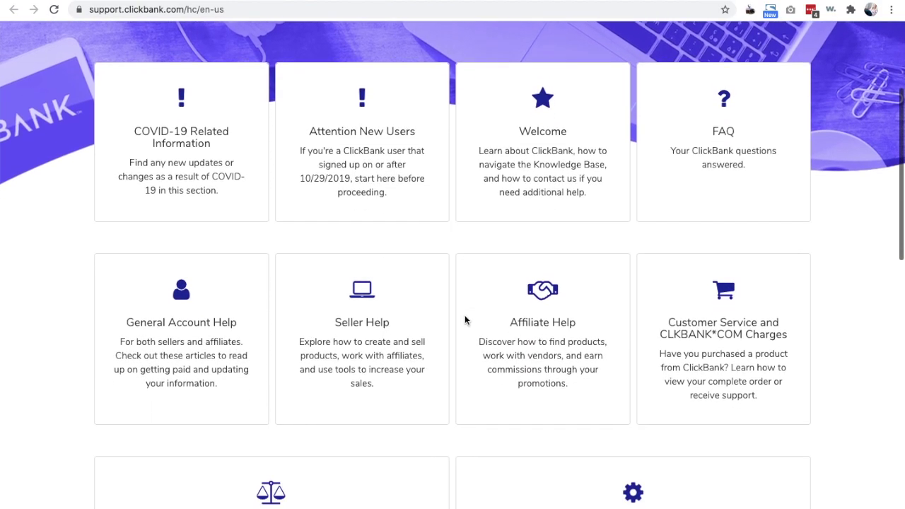
scroll(465, 320, "down", 10)
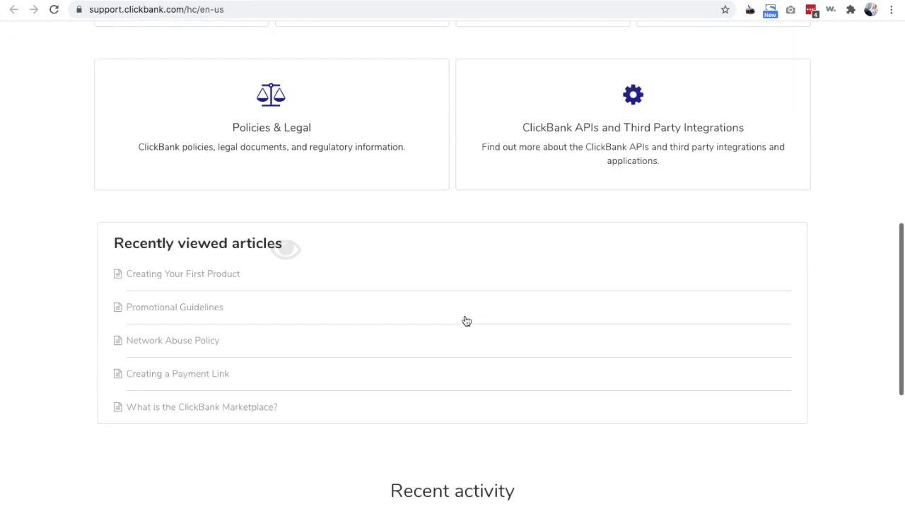
scroll(465, 320, "up", 15)
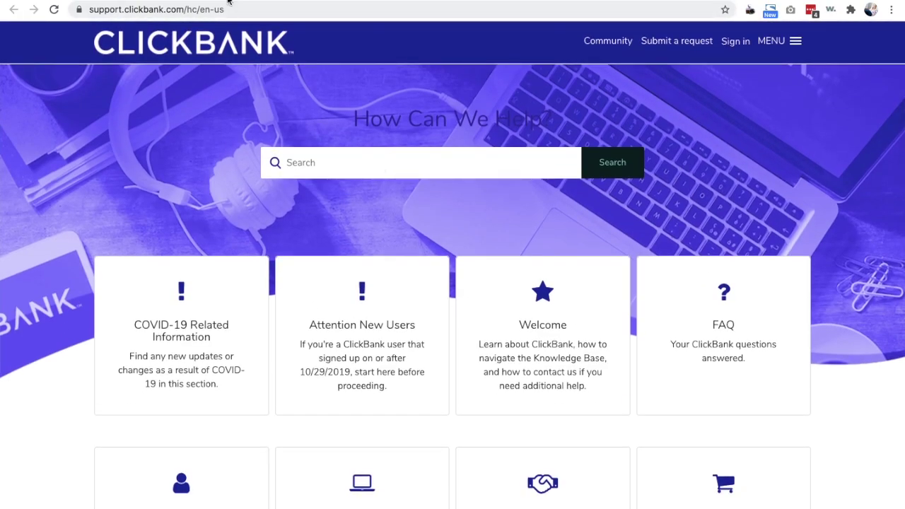
left_click(229, 2)
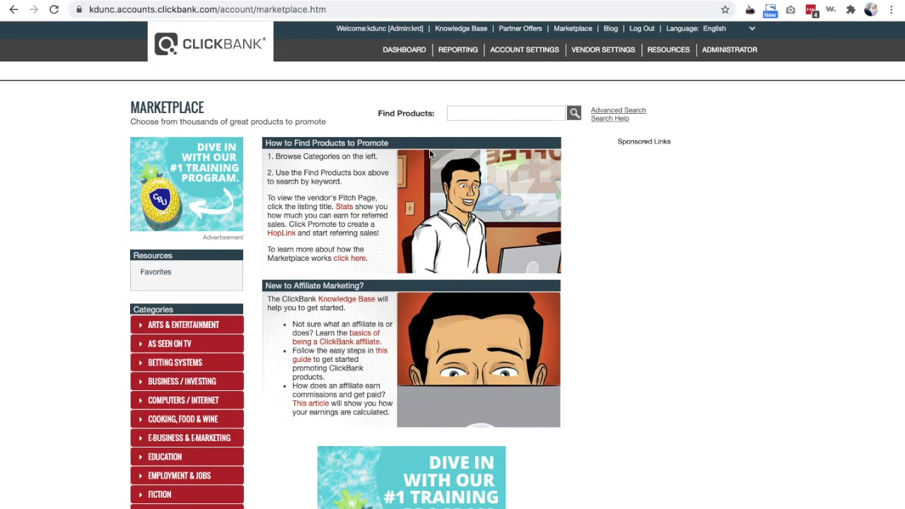
- Scroll through the Marketplace listings to look them over
scroll(443, 223, "down", 3)
scroll(442, 223, "down", 5)
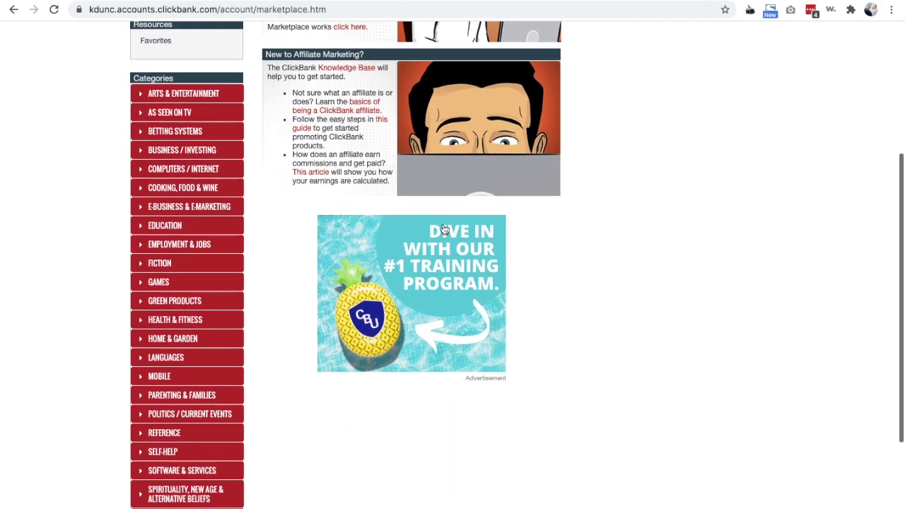
scroll(443, 228, "up", 8)
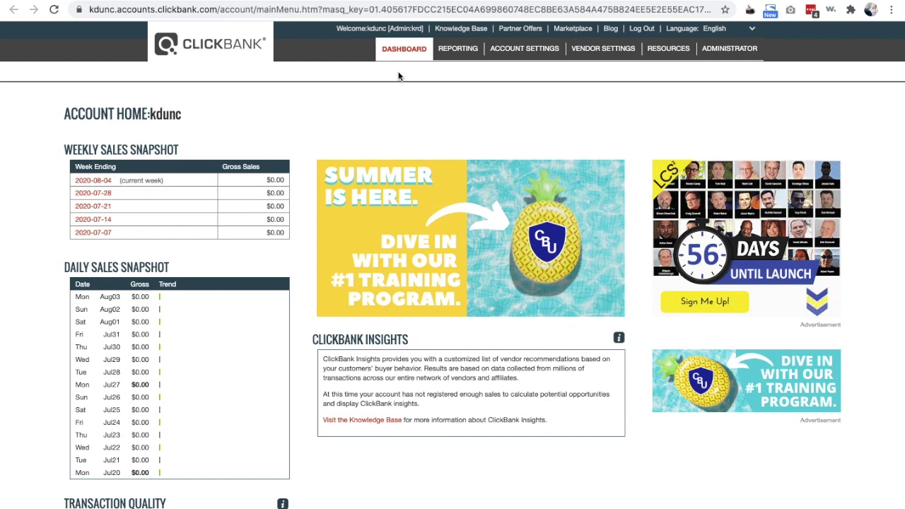
- In Account Settings, scroll to Payment Information and open it for editing
left_click(524, 48)
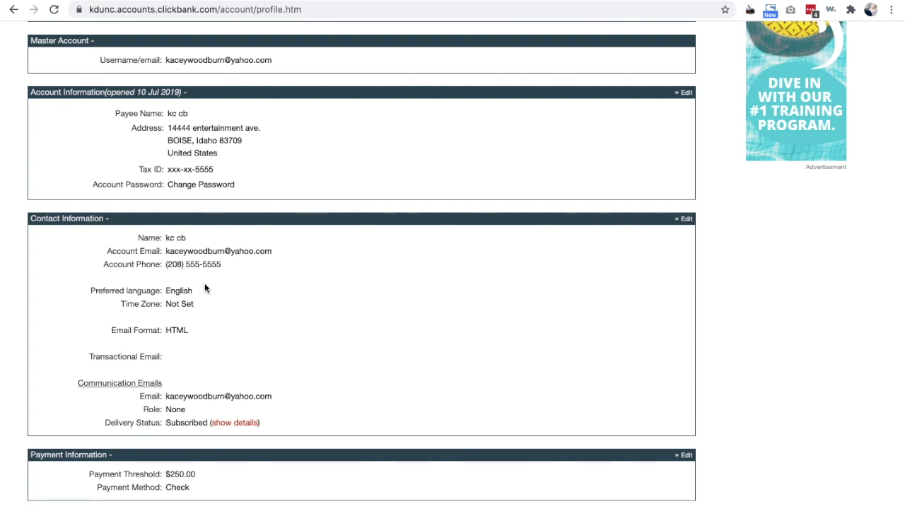
scroll(205, 286, "down", 3)
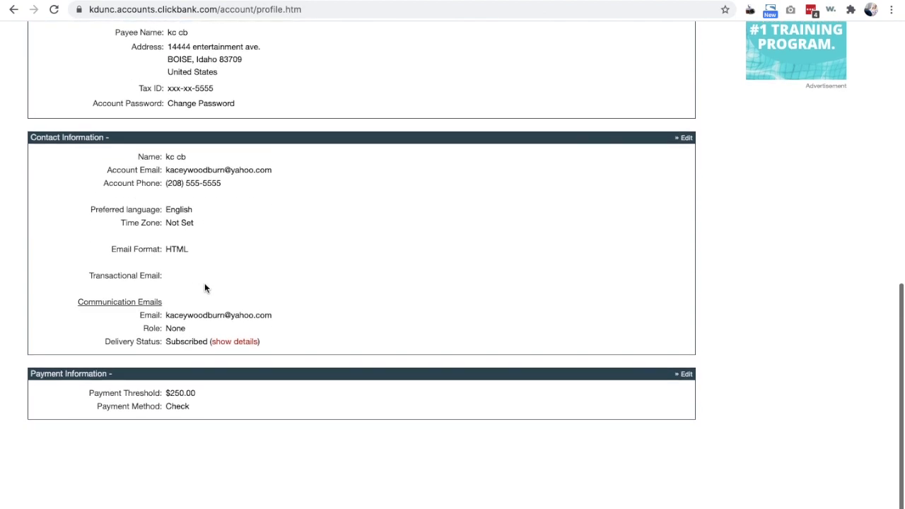
mouse_move(122, 361)
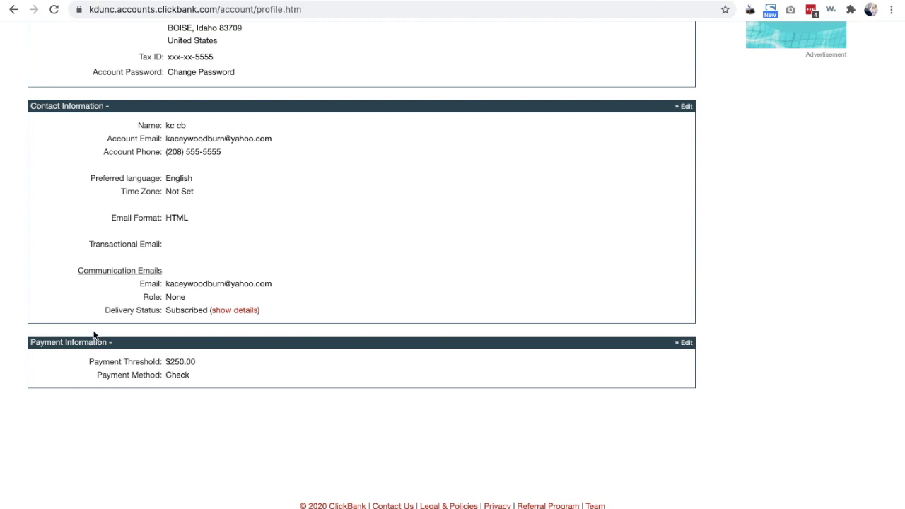
left_click(686, 343)
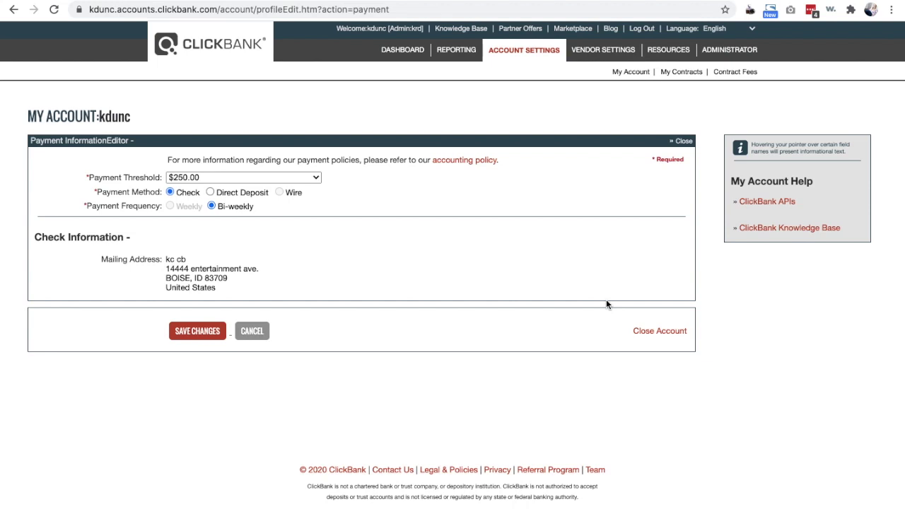
- Save the payment settings, leaving a $100.00 threshold with check payment
left_click(204, 331)
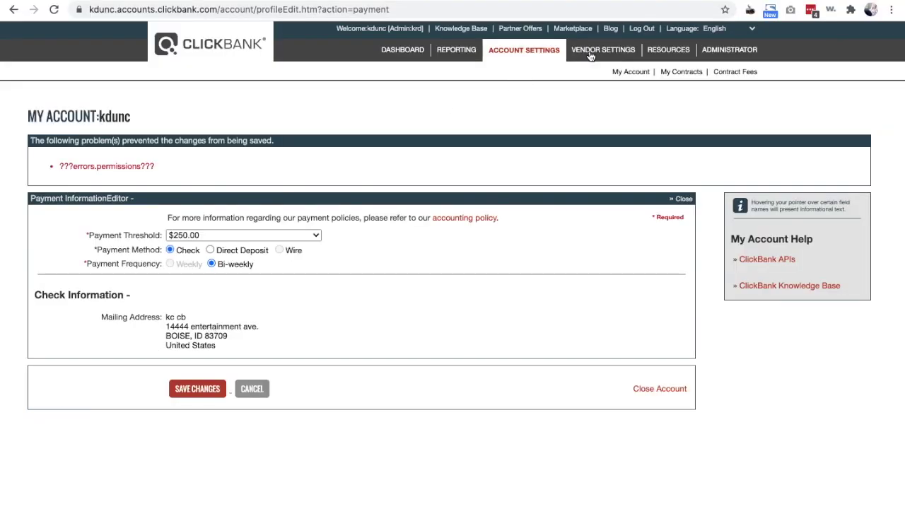
- Open the My Site page under Vendor Settings, review its site status and admin sections, then go to My Features
left_click(591, 51)
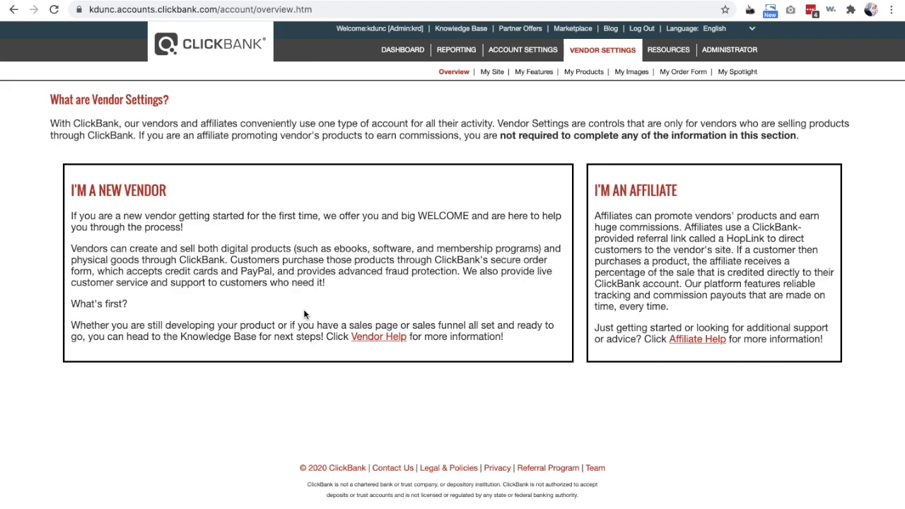
left_click(489, 72)
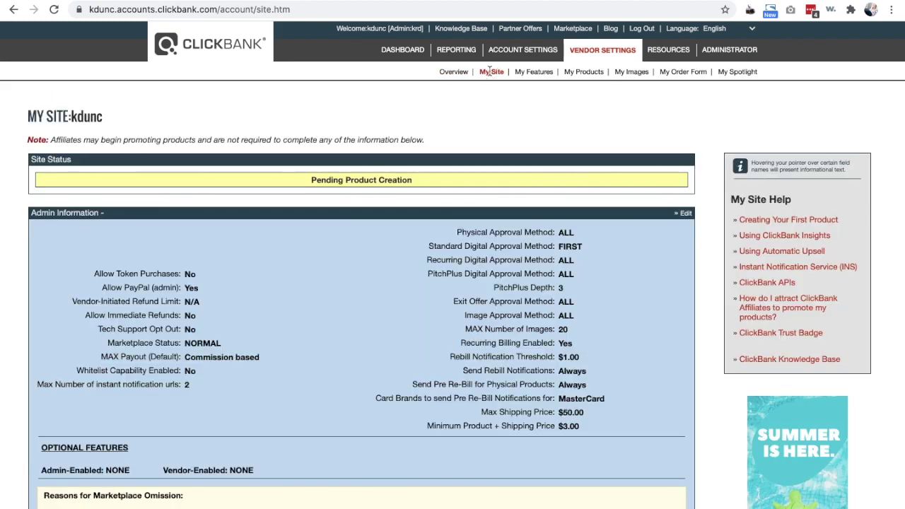
scroll(440, 311, "down", 6)
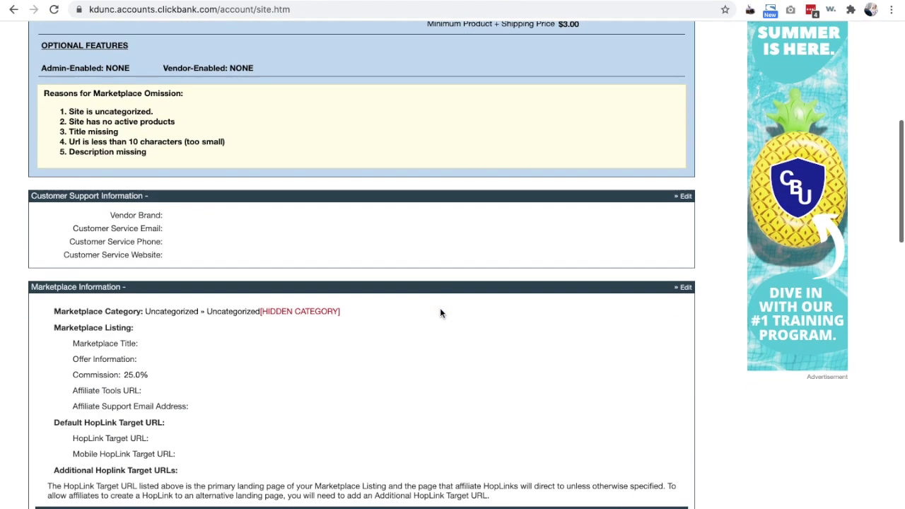
scroll(440, 313, "down", 2)
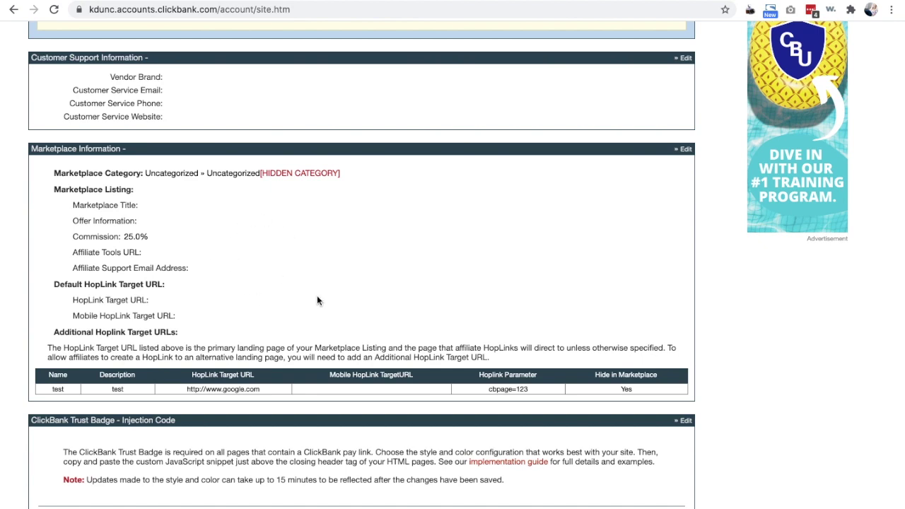
scroll(317, 301, "down", 3)
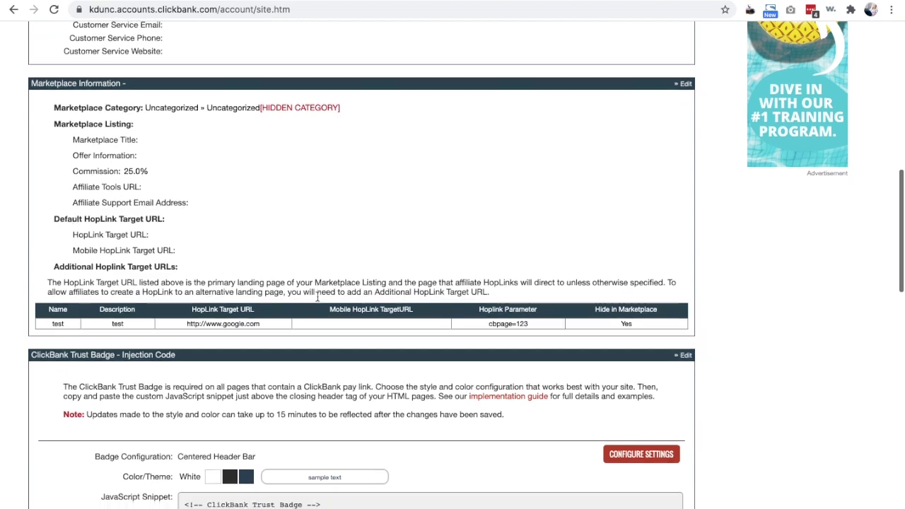
scroll(317, 301, "down", 3)
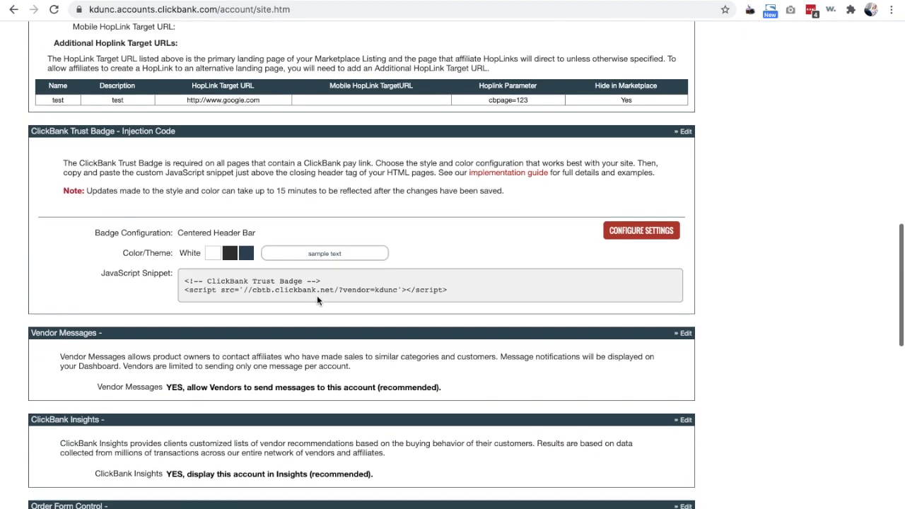
scroll(317, 300, "down", 2)
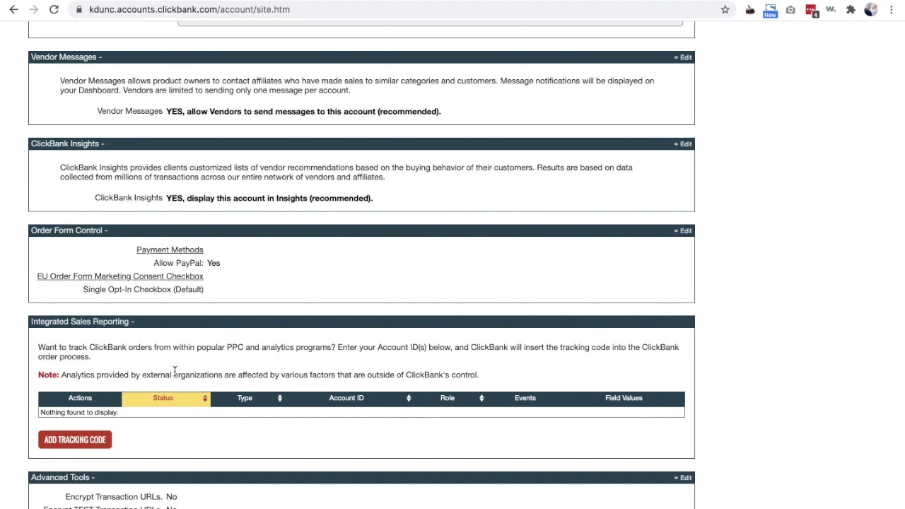
scroll(175, 372, "up", 3)
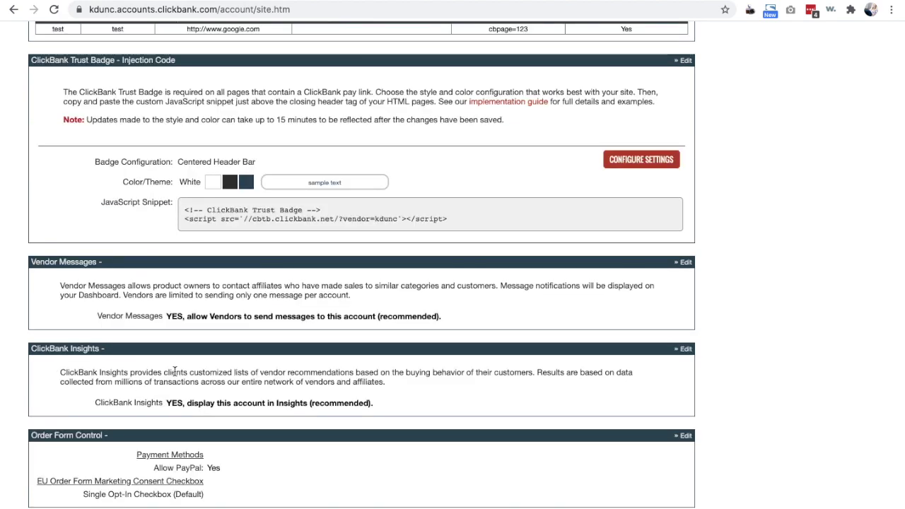
scroll(174, 371, "down", 4)
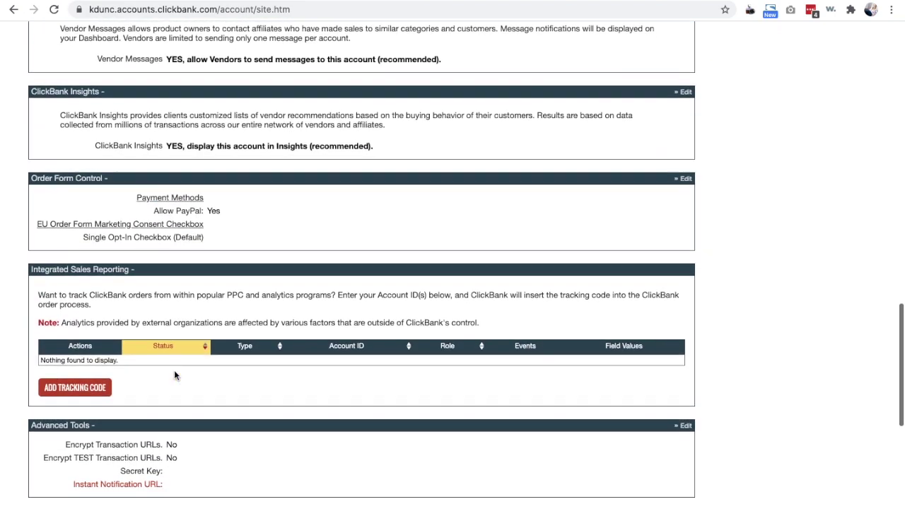
scroll(175, 373, "down", 6)
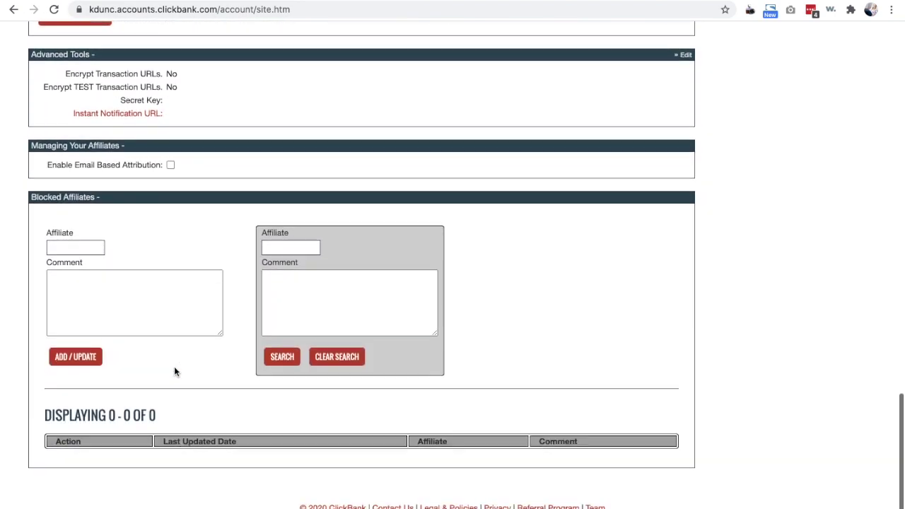
scroll(174, 371, "up", 15)
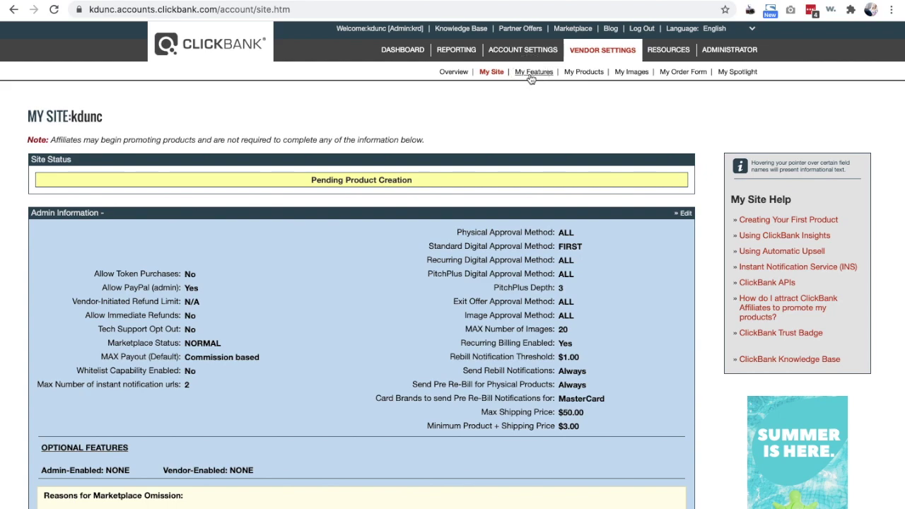
left_click(531, 77)
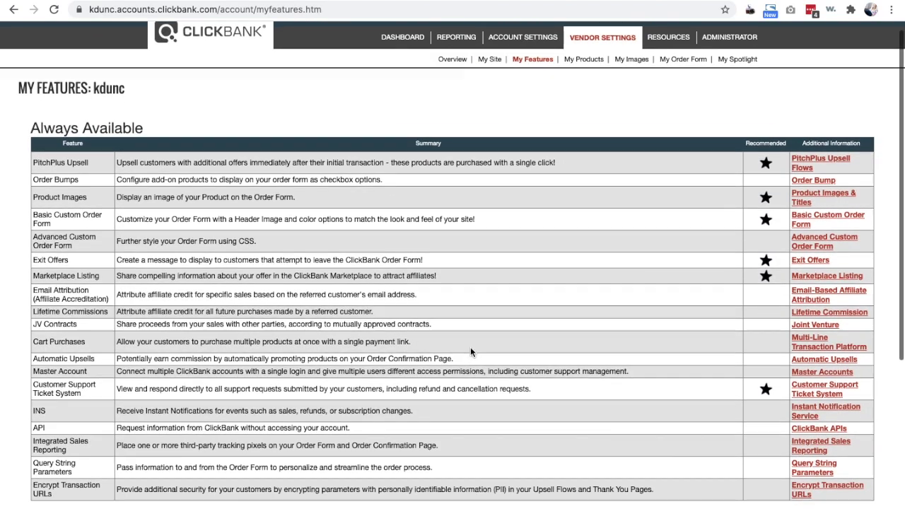
- Enable Coupons in the My Features list and return from its help article
scroll(470, 347, "down", 2)
scroll(470, 352, "down", 3)
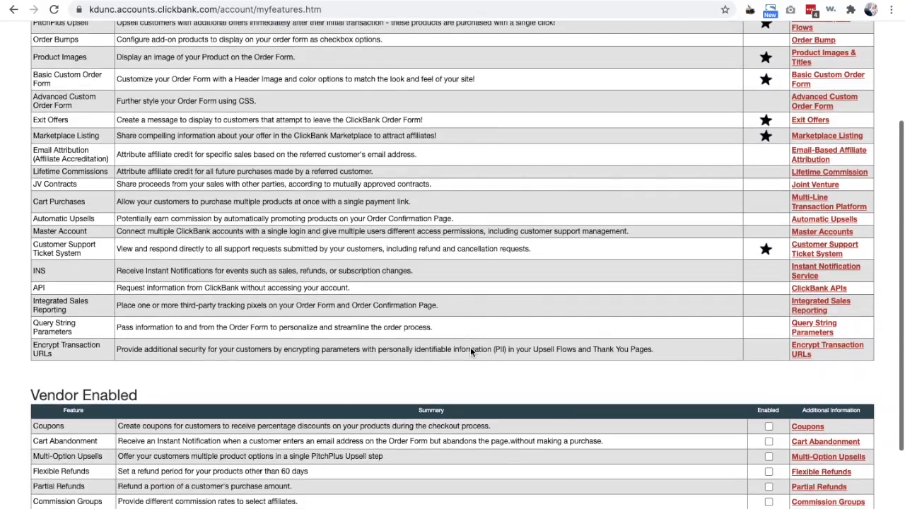
scroll(472, 352, "down", 2)
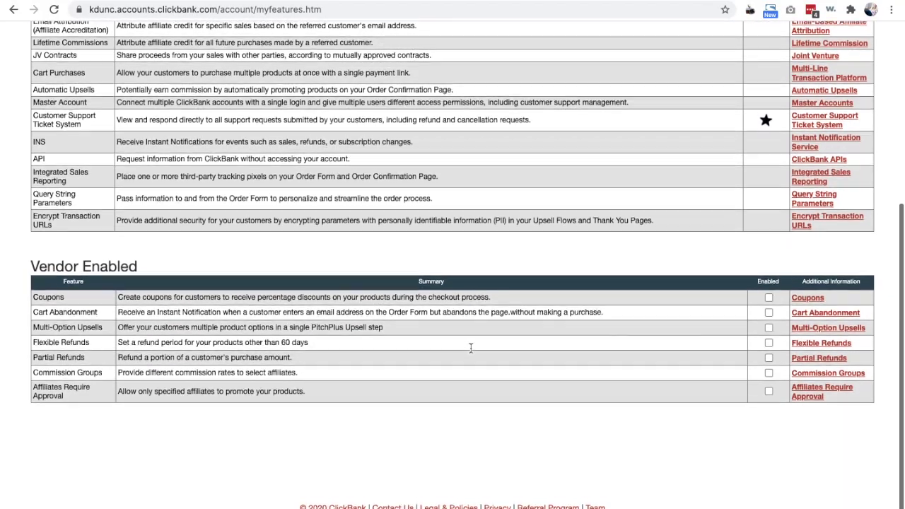
scroll(471, 352, "up", 8)
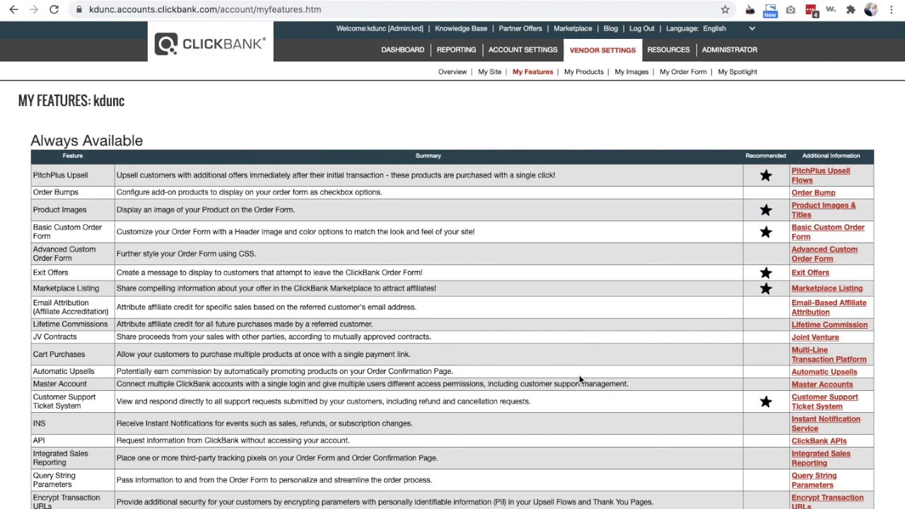
scroll(579, 379, "down", 7)
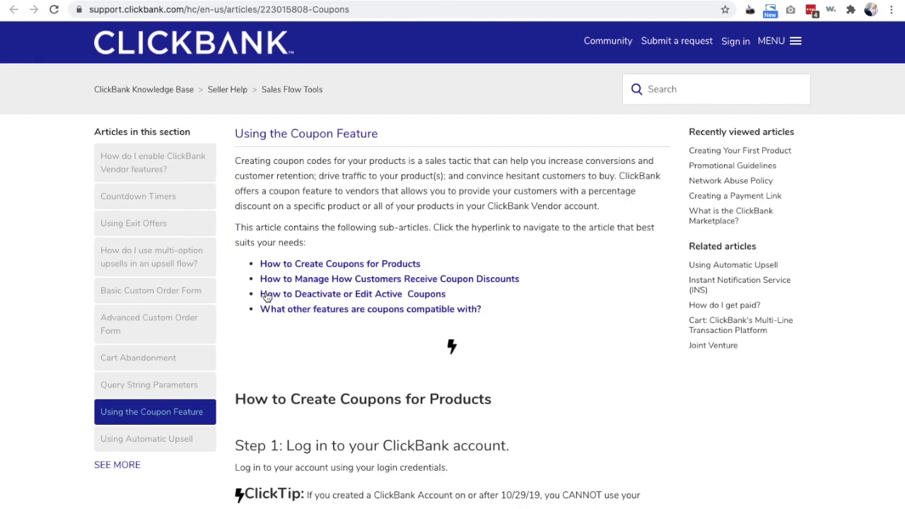
key("alt+Left")
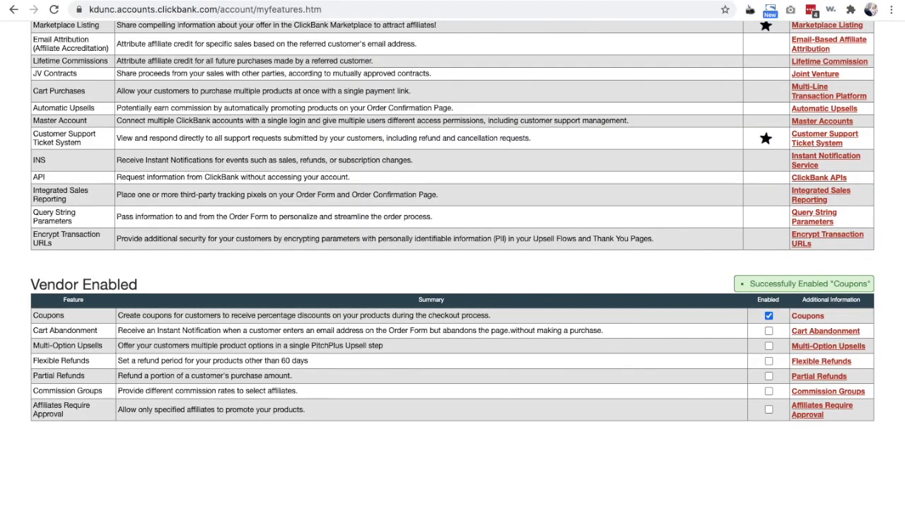
scroll(509, 121, "up", 5)
- View the empty Standard Products table in My Products, then go to Analytics reporting
left_click(578, 73)
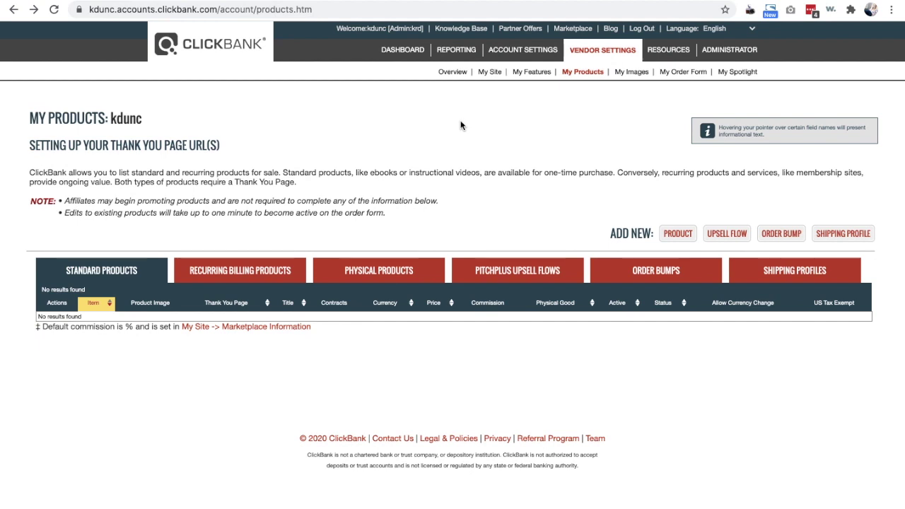
left_click(454, 55)
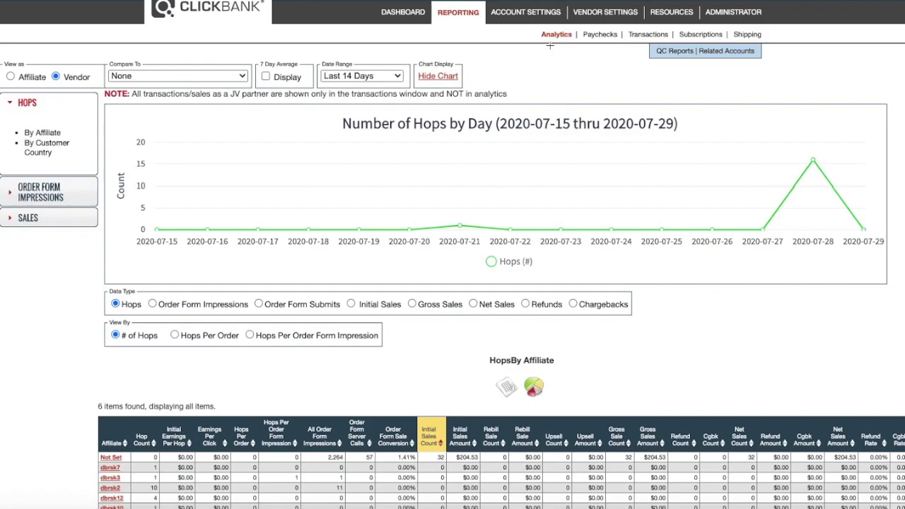
- Open Paychecks under Reporting to view the paycheck history list
left_click(600, 34)
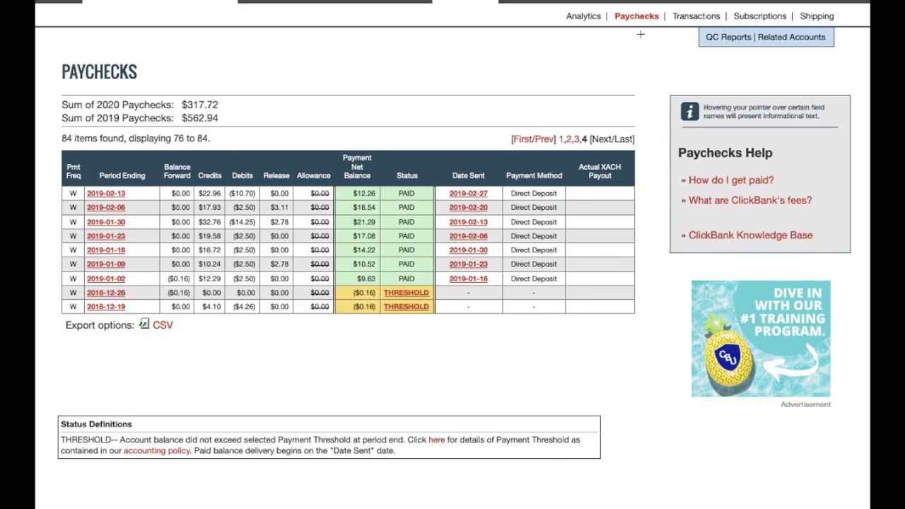